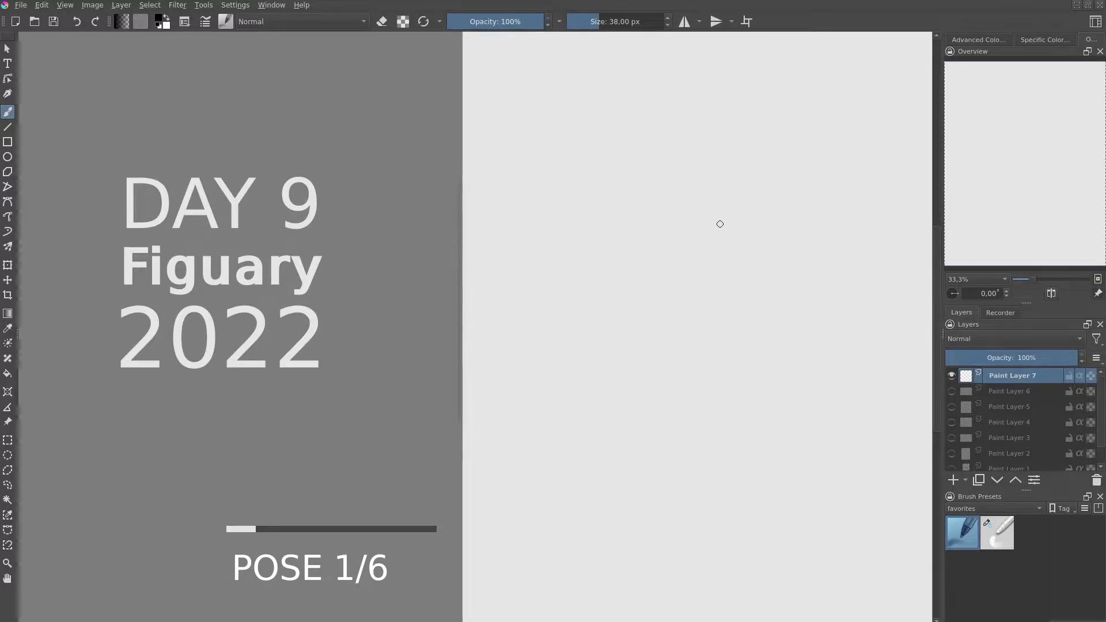
Sketch the forward-leaning figure's action line, torso, standing leg, bent arm, back and head
mouse_move(682, 247)
left_mouse_down()
mouse_move(739, 167)
mouse_move(655, 316)
mouse_move(697, 314)
mouse_move(637, 407)
mouse_move(617, 527)
left_mouse_up()
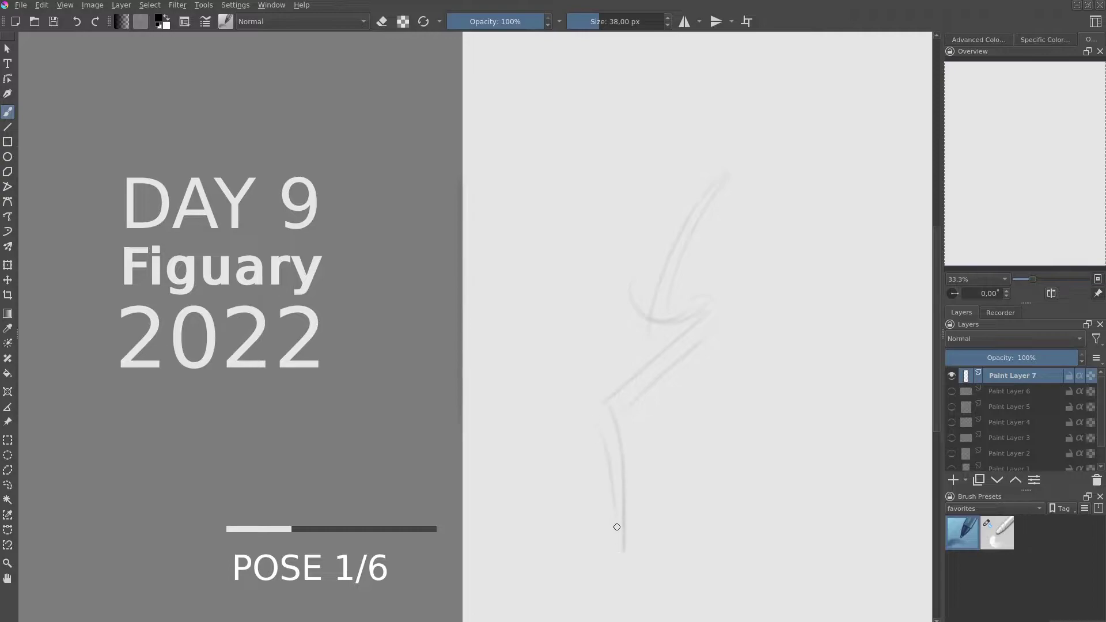
mouse_move(633, 268)
left_mouse_down()
mouse_move(621, 343)
mouse_move(694, 547)
left_mouse_up()
mouse_move(685, 185)
left_mouse_down()
mouse_move(740, 208)
mouse_move(812, 190)
mouse_move(772, 138)
left_mouse_up()
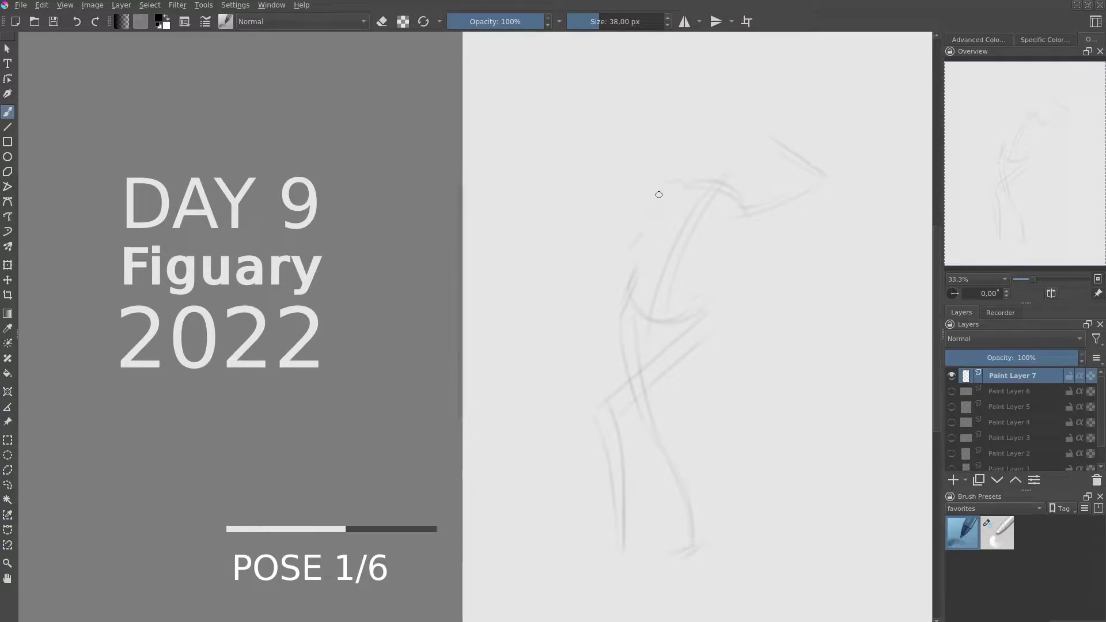
left_click_drag(664, 184, 576, 337)
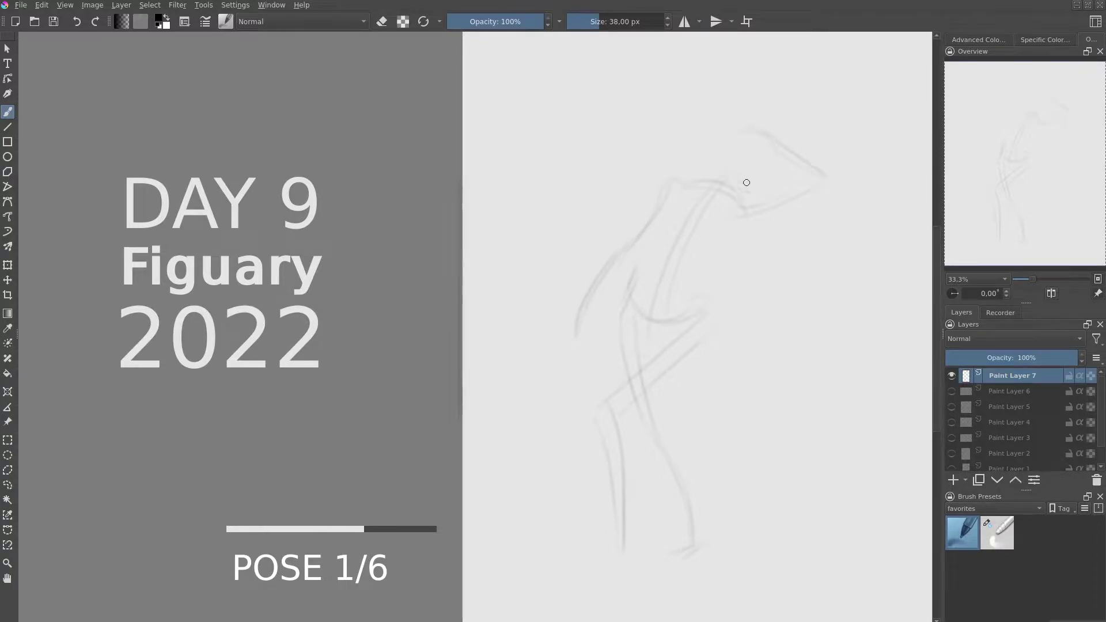
mouse_move(742, 128)
left_mouse_down()
mouse_move(775, 144)
mouse_move(682, 228)
mouse_move(717, 316)
mouse_move(656, 320)
mouse_move(601, 392)
left_mouse_up()
left_click_drag(732, 222, 711, 254)
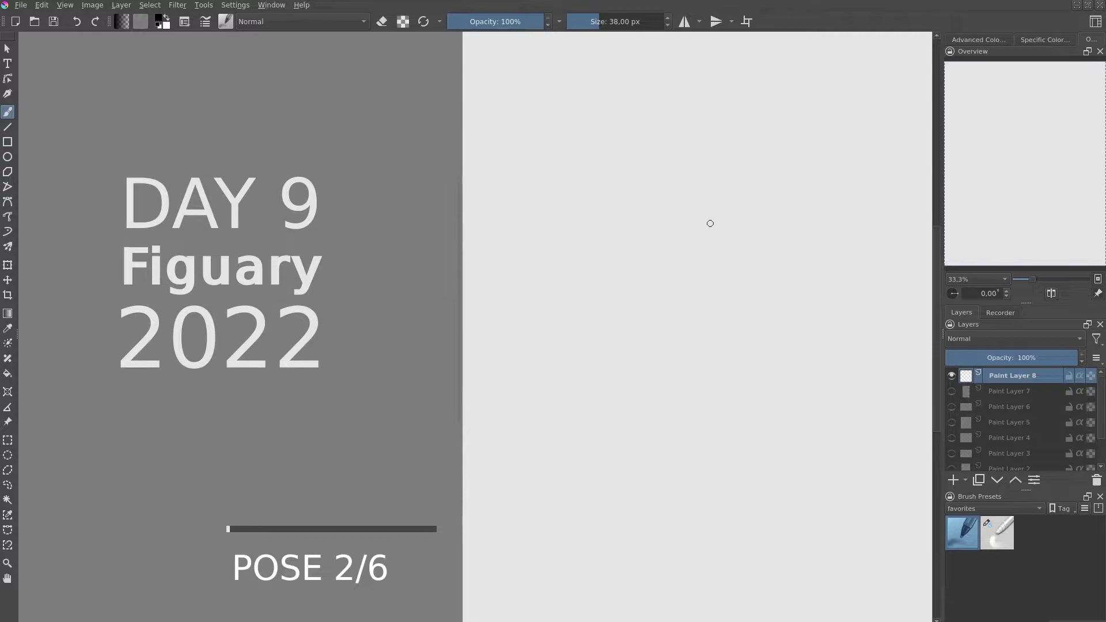
Rough in the crouching figure's body curves, left leg and ground line
left_click_drag(698, 245, 650, 345)
left_click_drag(712, 179, 792, 225)
mouse_move(766, 235)
left_mouse_down()
mouse_move(728, 348)
mouse_move(740, 366)
left_mouse_up()
left_click_drag(674, 270, 653, 334)
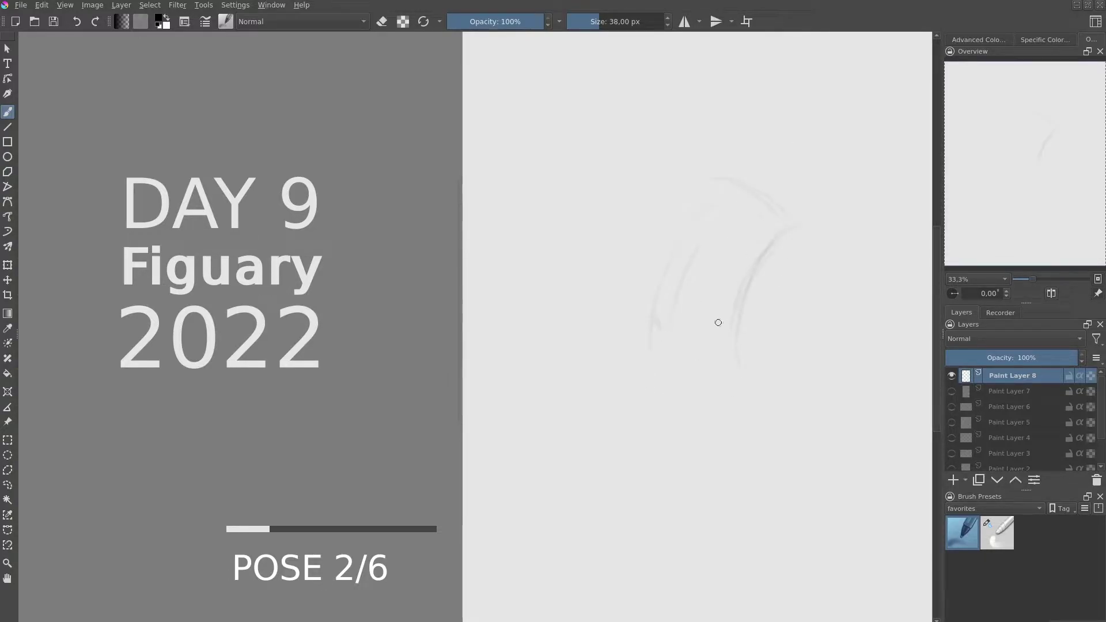
left_click_drag(648, 397, 662, 420)
mouse_move(711, 365)
left_mouse_down()
mouse_move(630, 316)
mouse_move(622, 467)
left_mouse_up()
left_click_drag(599, 323, 633, 460)
left_click_drag(593, 482, 633, 481)
left_click_drag(606, 379, 591, 393)
left_click_drag(591, 464, 729, 428)
Add the knee, upper back curve, long supporting arm and hand
mouse_move(650, 328)
left_mouse_down()
mouse_move(688, 307)
mouse_move(740, 304)
left_mouse_up()
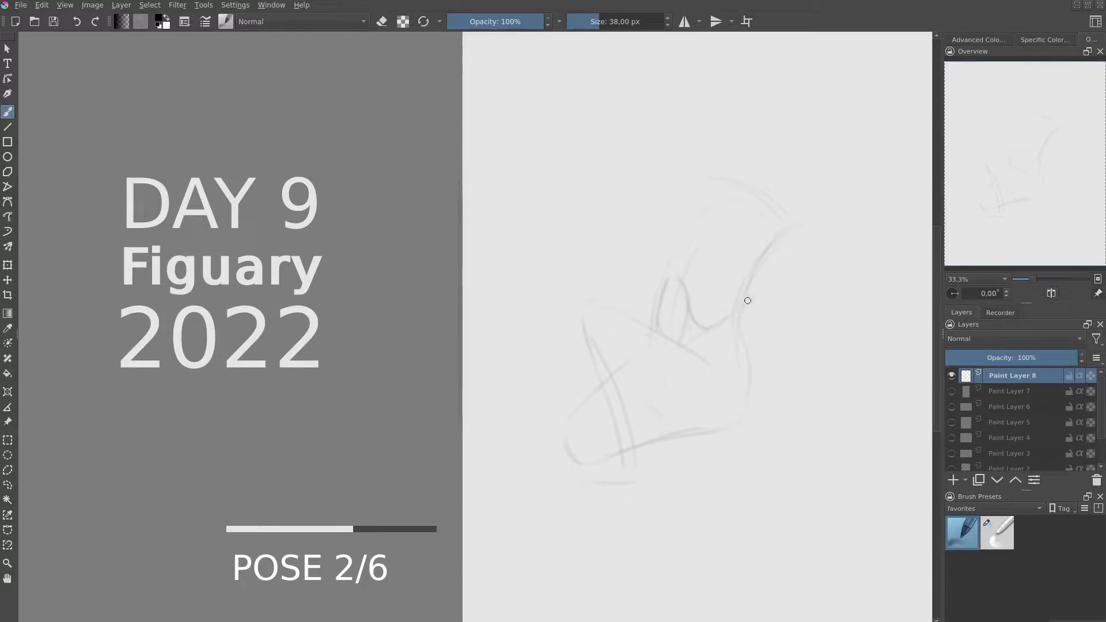
left_click_drag(667, 277, 676, 253)
mouse_move(754, 191)
left_mouse_down()
mouse_move(773, 225)
mouse_move(740, 302)
left_mouse_up()
left_click_drag(798, 245, 779, 317)
left_click_drag(765, 279, 759, 442)
mouse_move(779, 322)
left_mouse_down()
mouse_move(776, 452)
mouse_move(810, 456)
left_mouse_up()
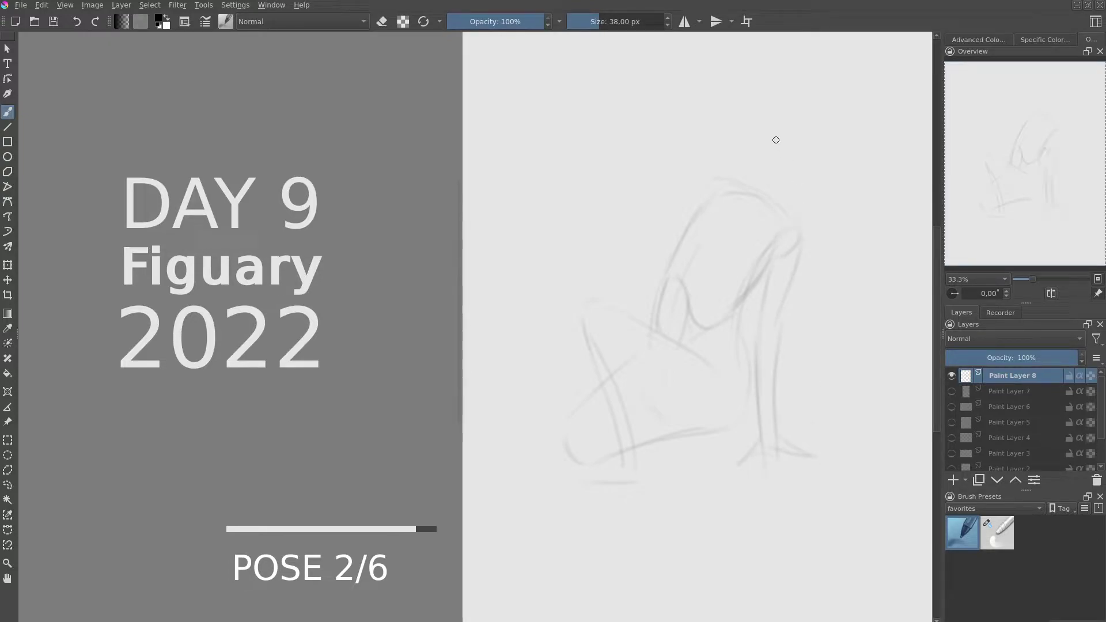
Draw the crouching figure's head, neck and jaw, then add blank Paint Layer 9
left_click_drag(692, 276, 729, 216)
left_click_drag(830, 155, 832, 194)
left_click_drag(800, 151, 773, 196)
left_click_drag(839, 178, 752, 212)
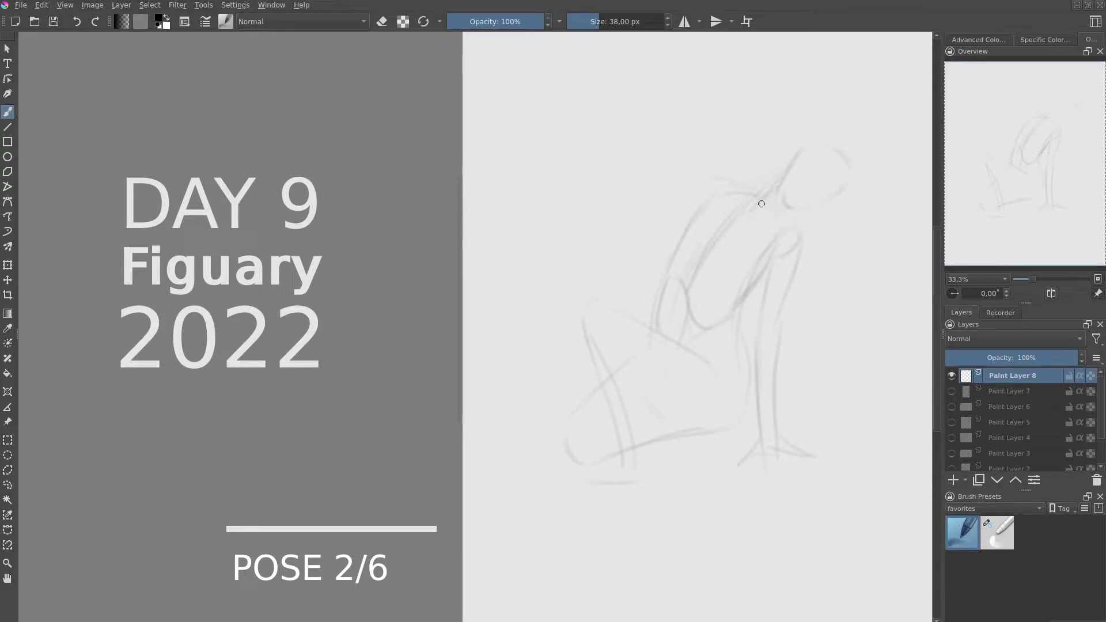
key("Insert")
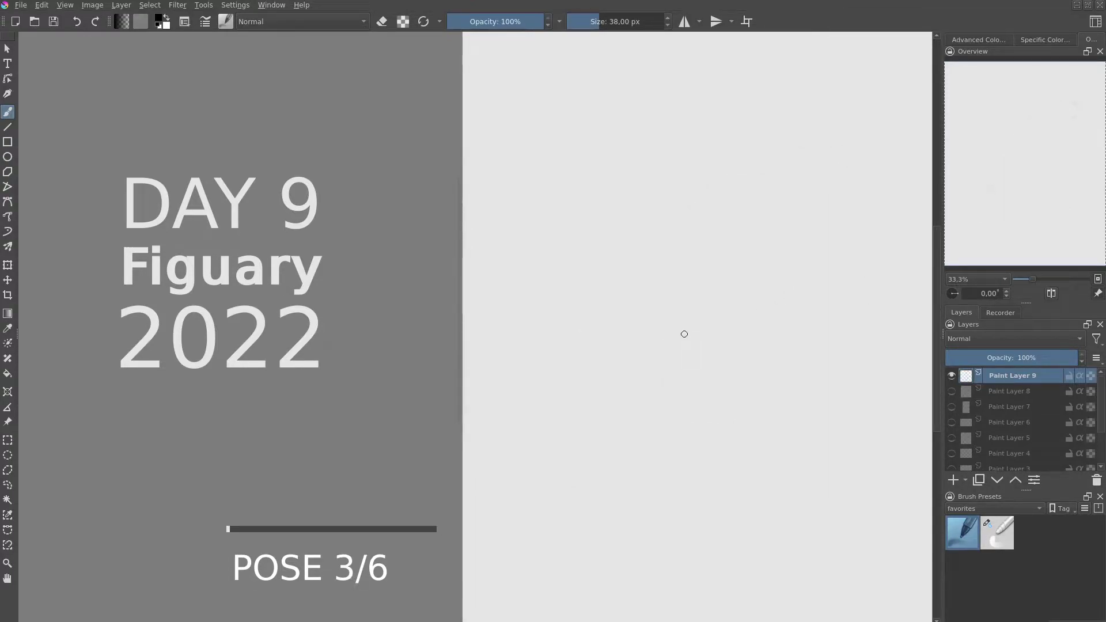
Draw the oval body mass with lines extending to its right
mouse_move(645, 429)
left_mouse_down()
mouse_move(758, 413)
mouse_move(828, 452)
mouse_move(778, 494)
left_mouse_up()
left_click_drag(650, 427, 738, 410)
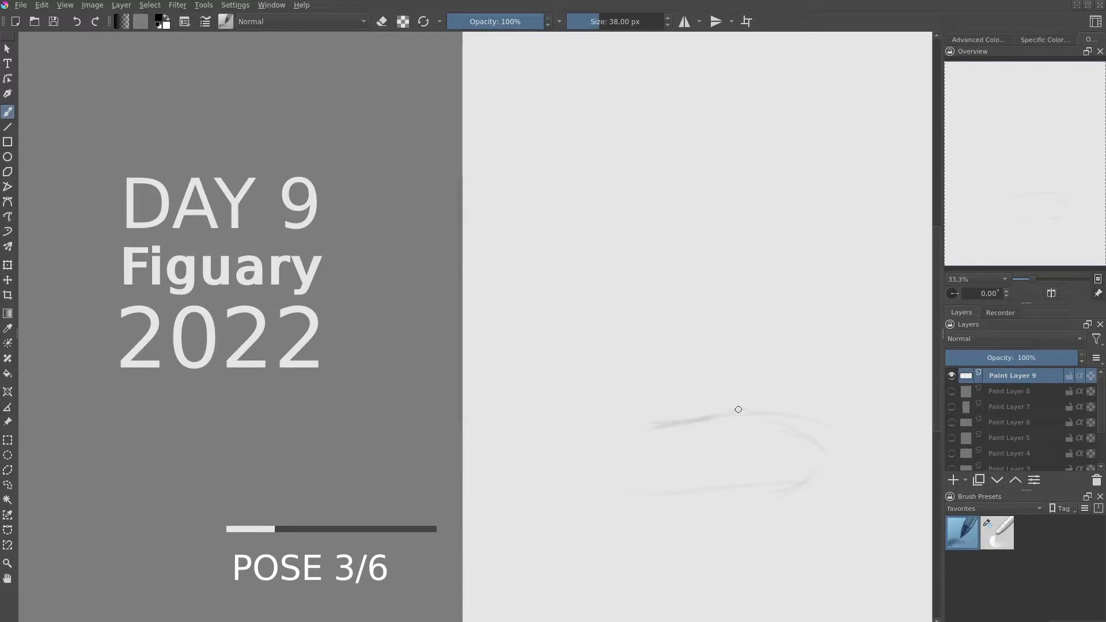
left_click_drag(675, 433, 662, 459)
mouse_move(815, 455)
left_mouse_down()
mouse_move(821, 475)
mouse_move(703, 491)
mouse_move(815, 501)
mouse_move(847, 474)
left_mouse_up()
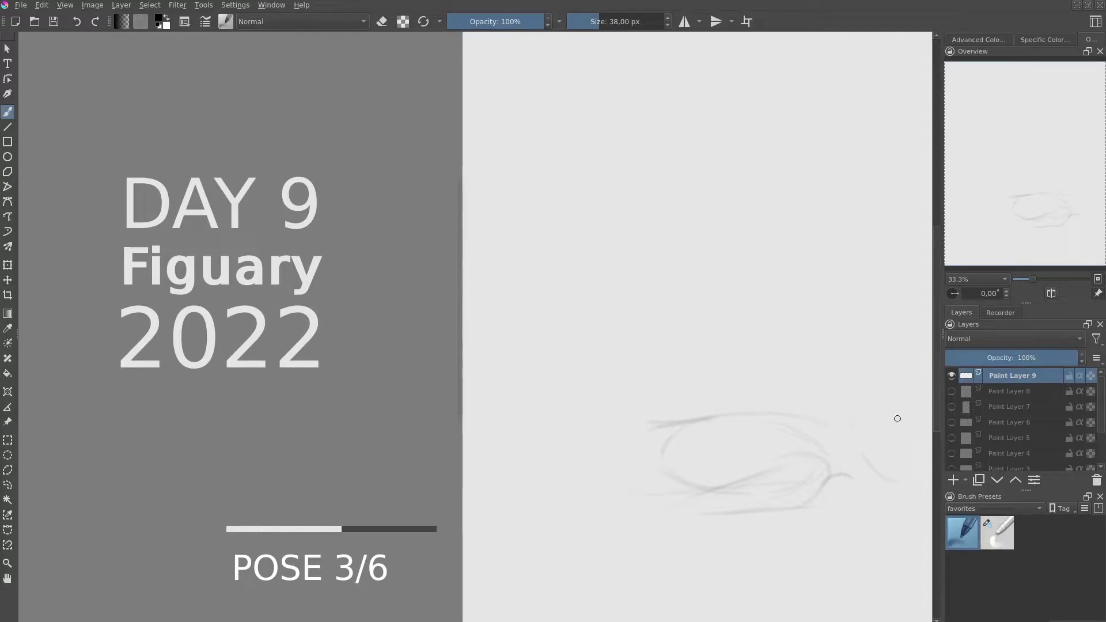
left_click_drag(852, 428, 926, 423)
left_click_drag(861, 447, 895, 480)
mouse_move(836, 441)
left_mouse_down()
mouse_move(801, 420)
mouse_move(727, 418)
mouse_move(688, 431)
mouse_move(677, 451)
mouse_move(858, 448)
left_mouse_up()
Add the raised knee, rising diagonals and vertical limb strokes, then begin pose 4's rising line
mouse_move(828, 411)
left_mouse_down()
mouse_move(870, 347)
mouse_move(904, 405)
left_mouse_up()
left_click_drag(650, 413, 733, 332)
left_click_drag(622, 463, 621, 436)
left_click_drag(634, 479, 634, 406)
left_click_drag(620, 438, 622, 377)
left_click_drag(532, 196, 639, 328)
left_click_drag(634, 341, 692, 326)
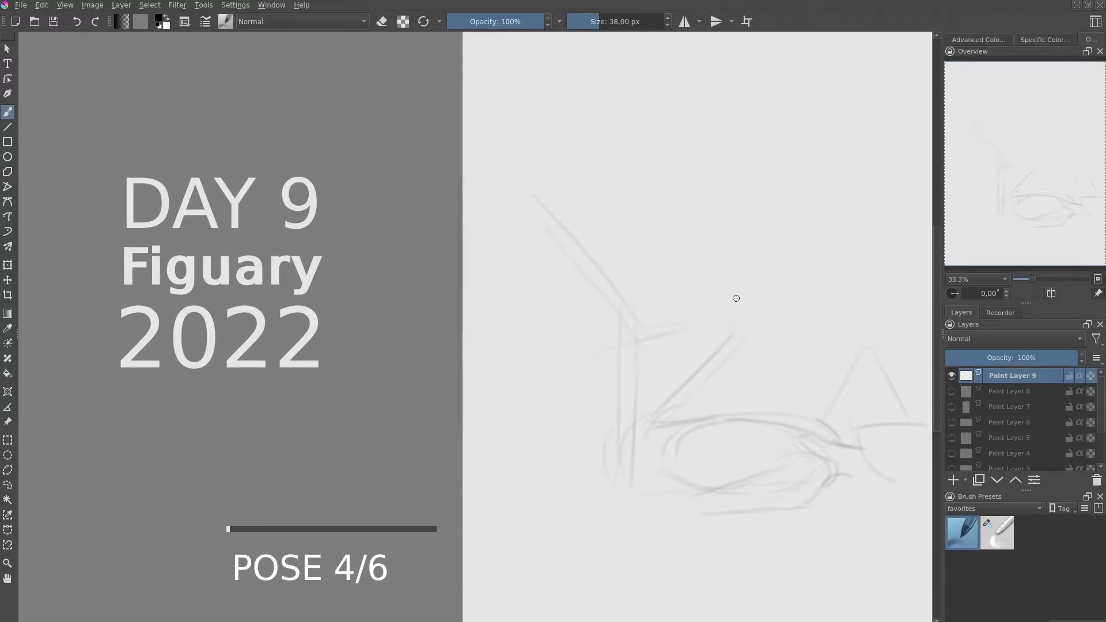
mouse_move(685, 345)
left_mouse_down()
mouse_move(723, 227)
mouse_move(807, 213)
mouse_move(747, 420)
left_mouse_up()
Sketch the seated figure's hip curve, leg diagonal, seat line and left contour
mouse_move(662, 346)
left_mouse_down()
mouse_move(706, 378)
mouse_move(743, 339)
mouse_move(644, 374)
left_mouse_up()
left_click_drag(576, 344, 651, 372)
left_click_drag(573, 322, 490, 442)
left_click_drag(573, 427, 674, 431)
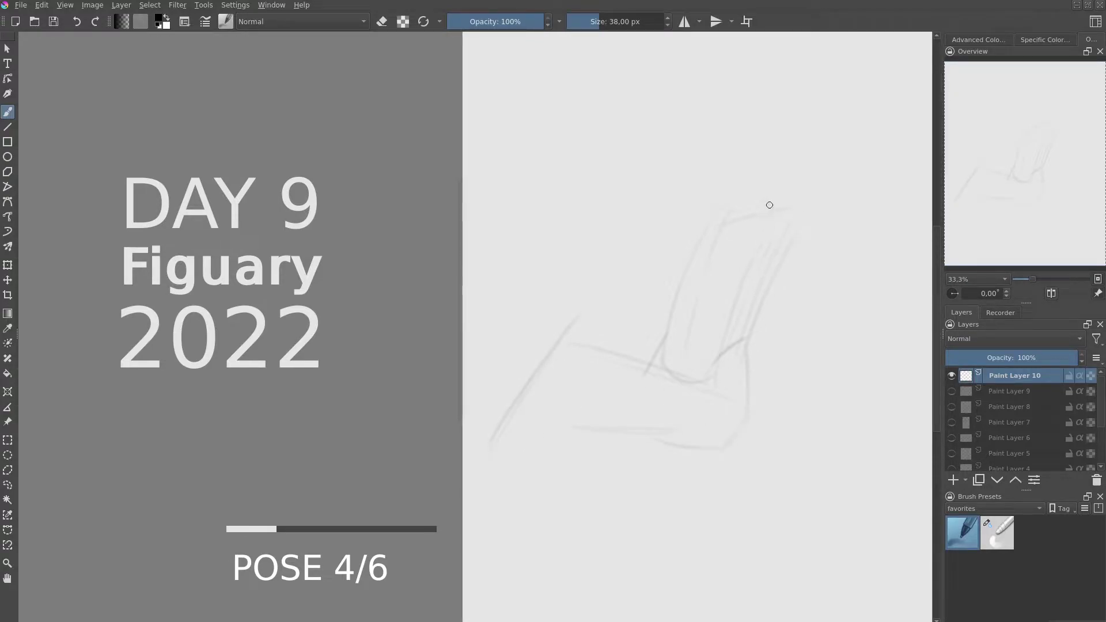
left_click_drag(668, 322, 694, 284)
left_click_drag(709, 234, 668, 332)
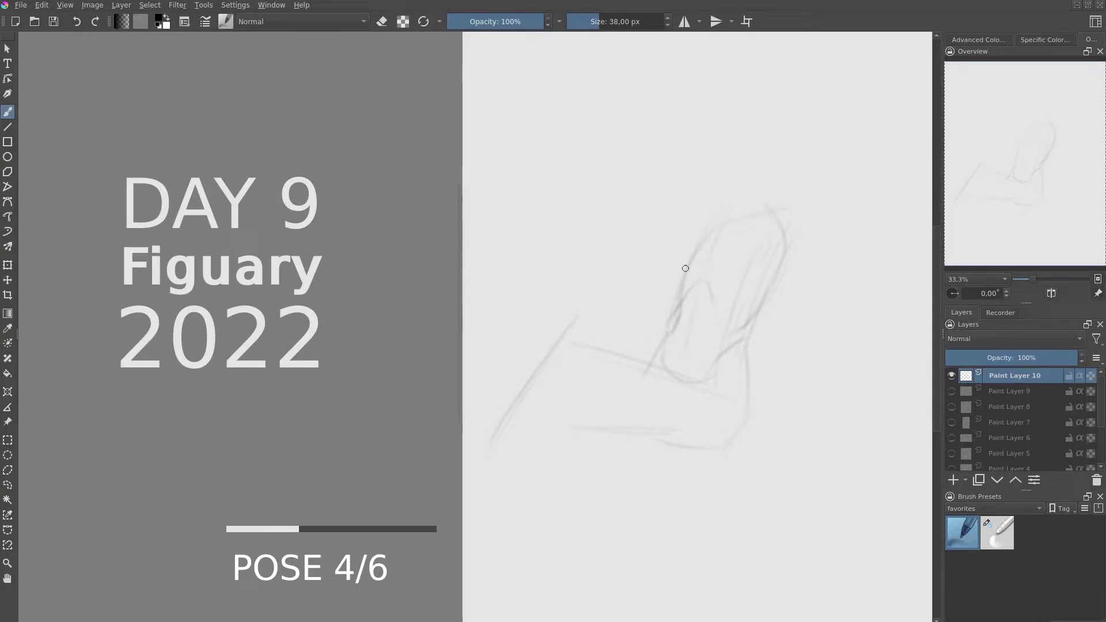
left_click_drag(725, 222, 700, 249)
Draw the head, the back down the right side, and the neck-to-chest line
left_click_drag(772, 148, 737, 187)
left_click_drag(723, 180, 743, 201)
mouse_move(833, 153)
left_mouse_down()
mouse_move(812, 199)
mouse_move(795, 175)
mouse_move(775, 190)
left_mouse_up()
mouse_move(752, 141)
left_mouse_down()
mouse_move(731, 196)
mouse_move(772, 196)
mouse_move(801, 214)
mouse_move(828, 436)
left_mouse_up()
left_click_drag(781, 254, 797, 409)
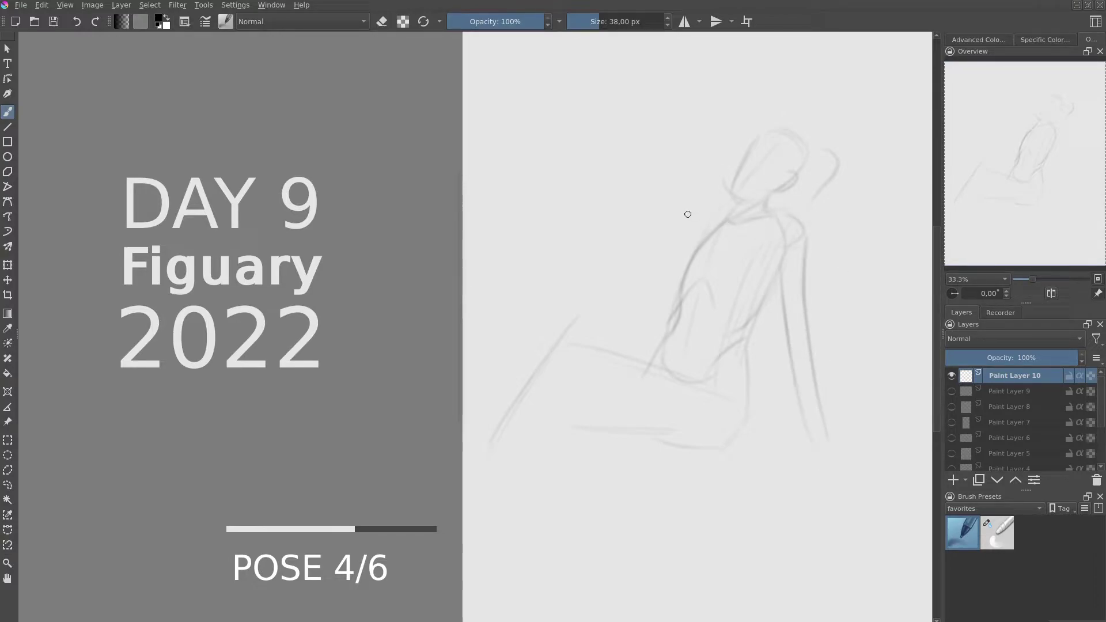
mouse_move(734, 210)
left_mouse_down()
mouse_move(686, 256)
mouse_move(743, 284)
left_mouse_up()
Outline the thigh, buttock and lower leg, mark the hip, and shade the torso darkly
mouse_move(572, 326)
left_mouse_down()
mouse_move(544, 330)
mouse_move(723, 372)
left_mouse_up()
mouse_move(688, 334)
left_mouse_down()
mouse_move(705, 346)
mouse_move(644, 357)
mouse_move(762, 372)
mouse_move(756, 418)
mouse_move(727, 442)
mouse_move(662, 439)
left_mouse_up()
left_click_drag(571, 387, 660, 442)
mouse_move(573, 372)
left_mouse_down()
mouse_move(582, 392)
mouse_move(483, 473)
left_mouse_up()
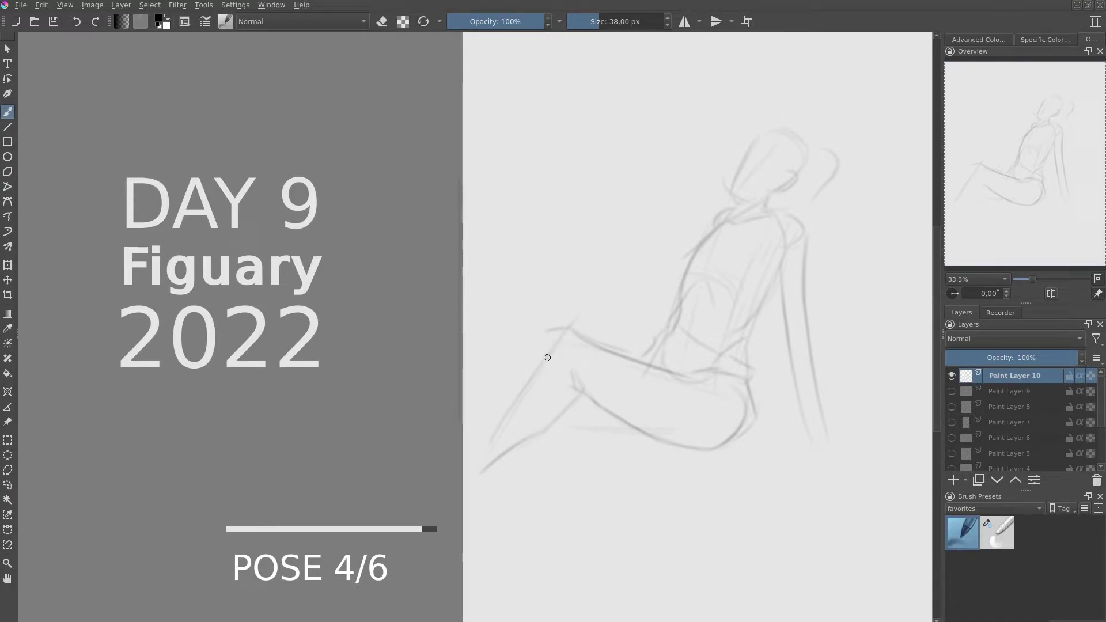
mouse_move(547, 352)
left_mouse_down()
mouse_move(493, 441)
mouse_move(562, 336)
left_mouse_up()
key("ctrl+z")
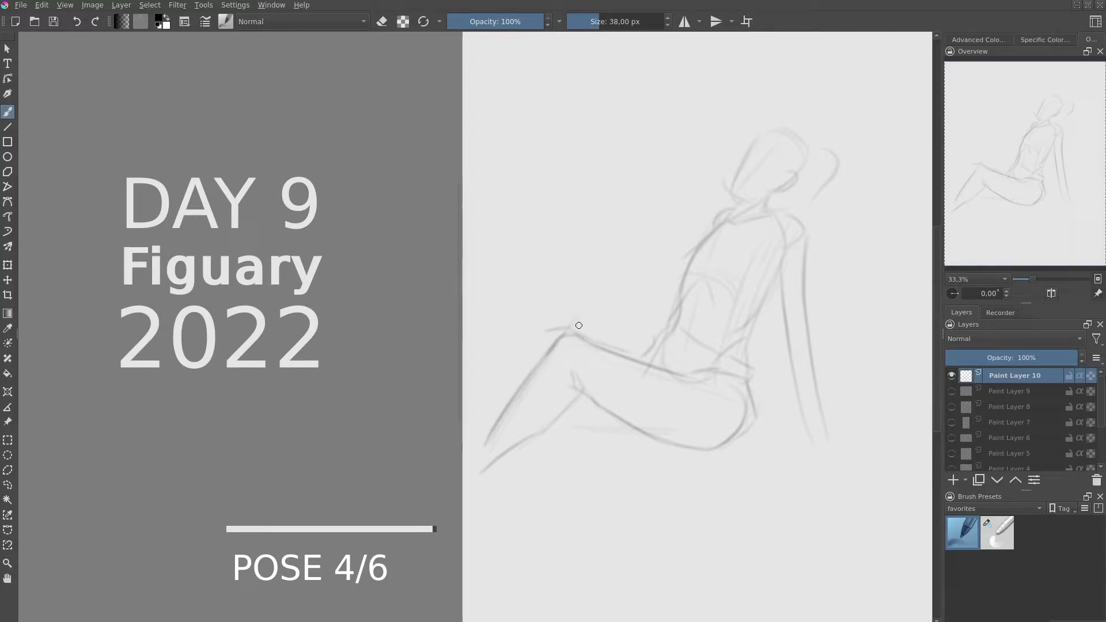
left_click_drag(650, 361, 664, 344)
mouse_move(702, 267)
left_mouse_down()
mouse_move(714, 317)
mouse_move(687, 337)
left_mouse_up()
Blend the torso shading with Blender Basic, add Paint Layer 11, and start pose five's arcs
key("slash")
left_click_drag(714, 293, 704, 315)
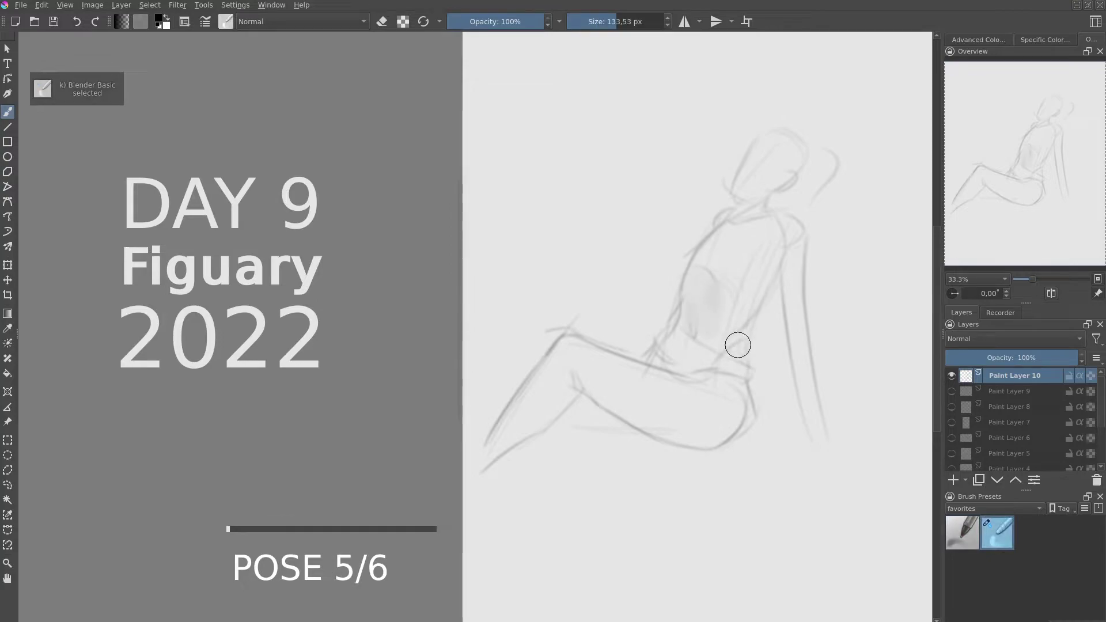
key("Insert")
key("slash")
mouse_move(709, 411)
left_mouse_down()
mouse_move(683, 189)
mouse_move(741, 282)
mouse_move(732, 362)
left_mouse_up()
mouse_move(691, 317)
left_mouse_down()
mouse_move(766, 335)
mouse_move(667, 365)
mouse_move(715, 438)
left_mouse_up()
Sketch pose five's lower curve, torso diagonals and right shoulder curve, redoing one stroke
left_click_drag(662, 415, 755, 423)
left_click_drag(705, 337, 662, 394)
left_click_drag(685, 313, 630, 369)
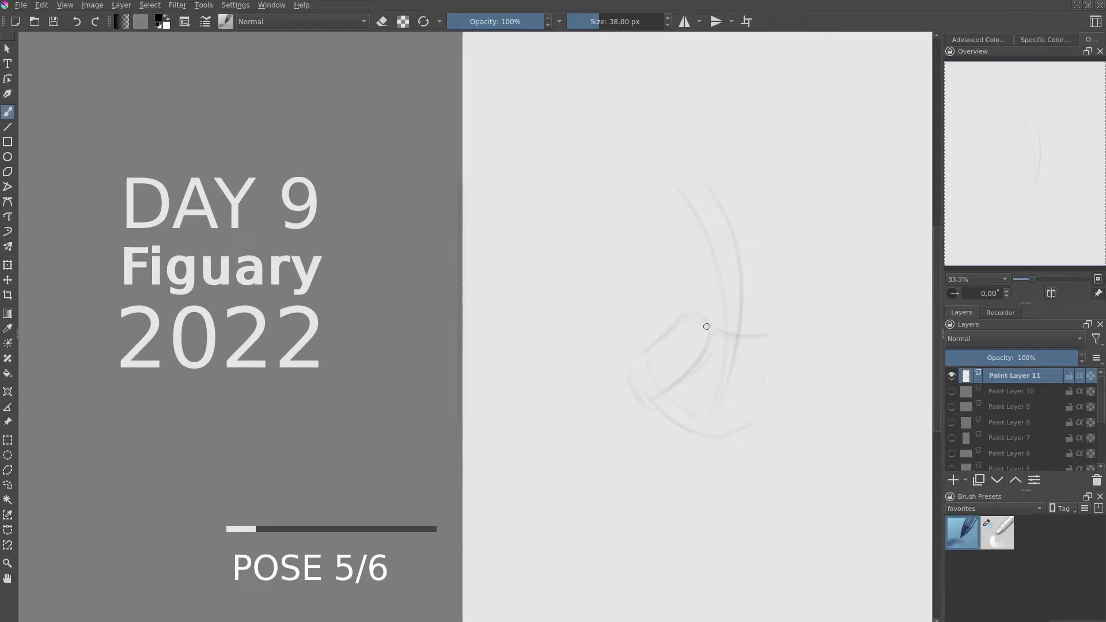
left_click_drag(677, 233, 691, 296)
mouse_move(667, 206)
left_mouse_down()
mouse_move(749, 187)
mouse_move(772, 314)
mouse_move(769, 403)
left_mouse_up()
key("ctrl+z")
left_click_drag(770, 329, 766, 395)
mouse_move(758, 186)
left_mouse_down()
mouse_move(781, 220)
mouse_move(806, 385)
left_mouse_up()
mouse_move(791, 277)
left_mouse_down()
mouse_move(824, 417)
mouse_move(842, 425)
left_mouse_up()
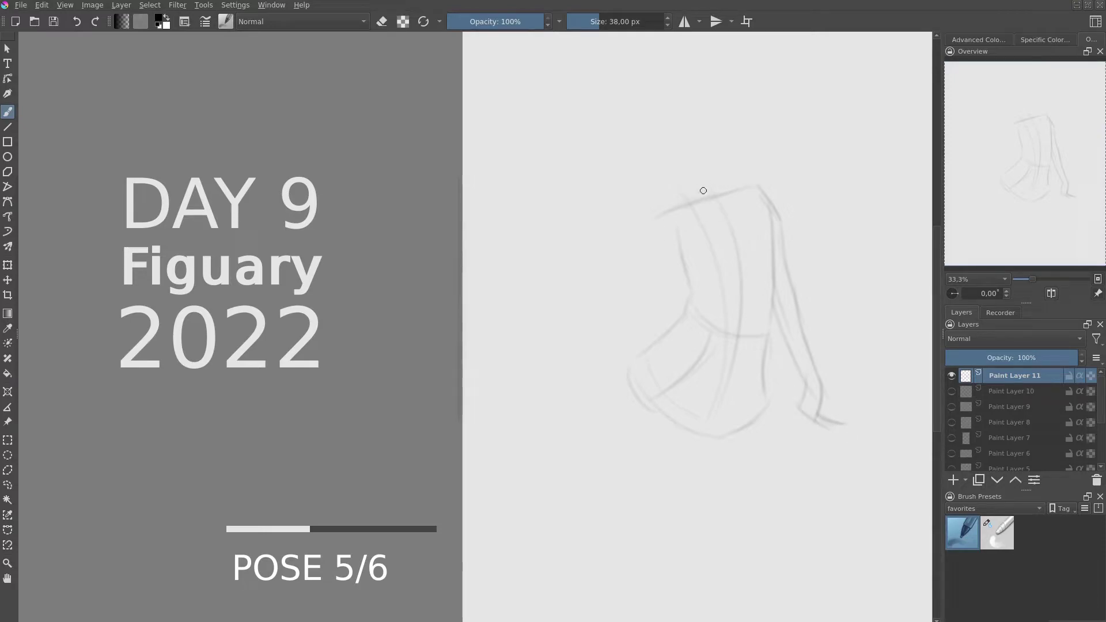
Draw the left shoulder line, back diagonal, left body side and both arms
mouse_move(708, 189)
left_mouse_down()
mouse_move(663, 199)
mouse_move(597, 238)
left_mouse_up()
left_click_drag(619, 278, 668, 324)
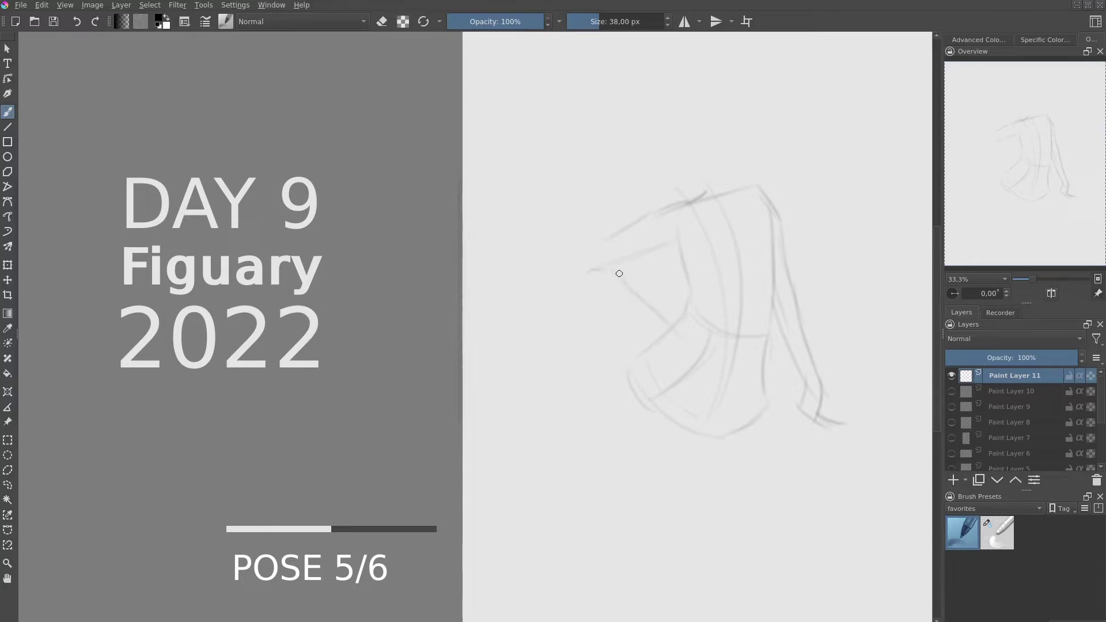
mouse_move(589, 299)
left_mouse_down()
mouse_move(634, 380)
mouse_move(679, 418)
left_mouse_up()
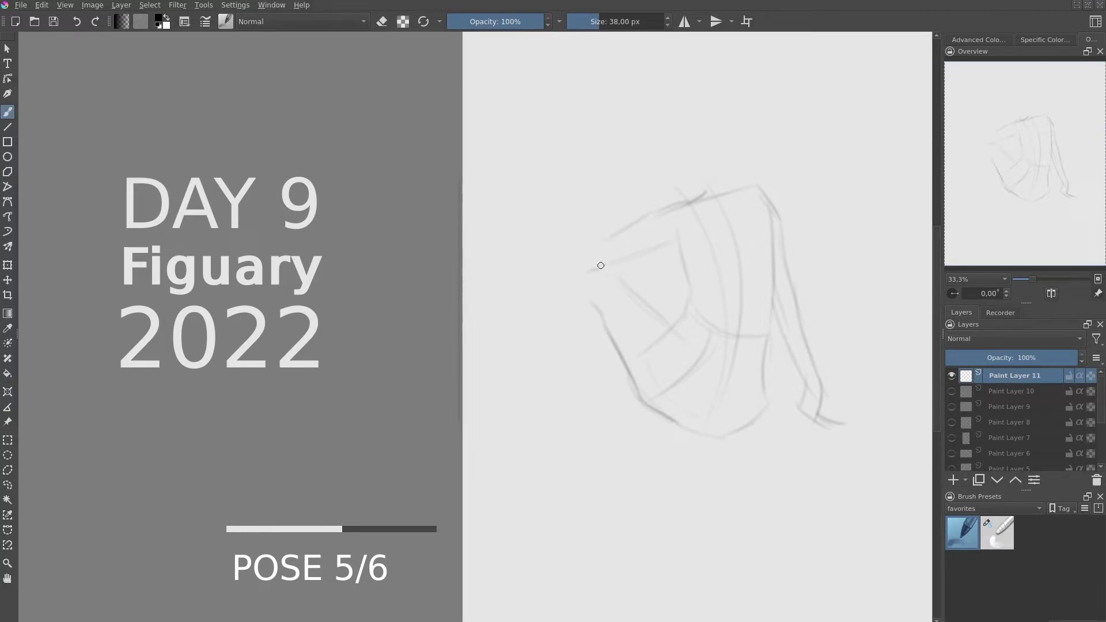
left_click_drag(586, 275, 549, 426)
mouse_move(586, 268)
left_mouse_down()
mouse_move(635, 139)
mouse_move(675, 193)
left_mouse_up()
Rough in the head, neck, jaw and collarbone lines, then darken the thigh line
mouse_move(651, 137)
left_mouse_down()
mouse_move(710, 106)
mouse_move(731, 131)
mouse_move(719, 164)
left_mouse_up()
mouse_move(691, 128)
left_mouse_down()
mouse_move(679, 194)
mouse_move(742, 281)
left_mouse_up()
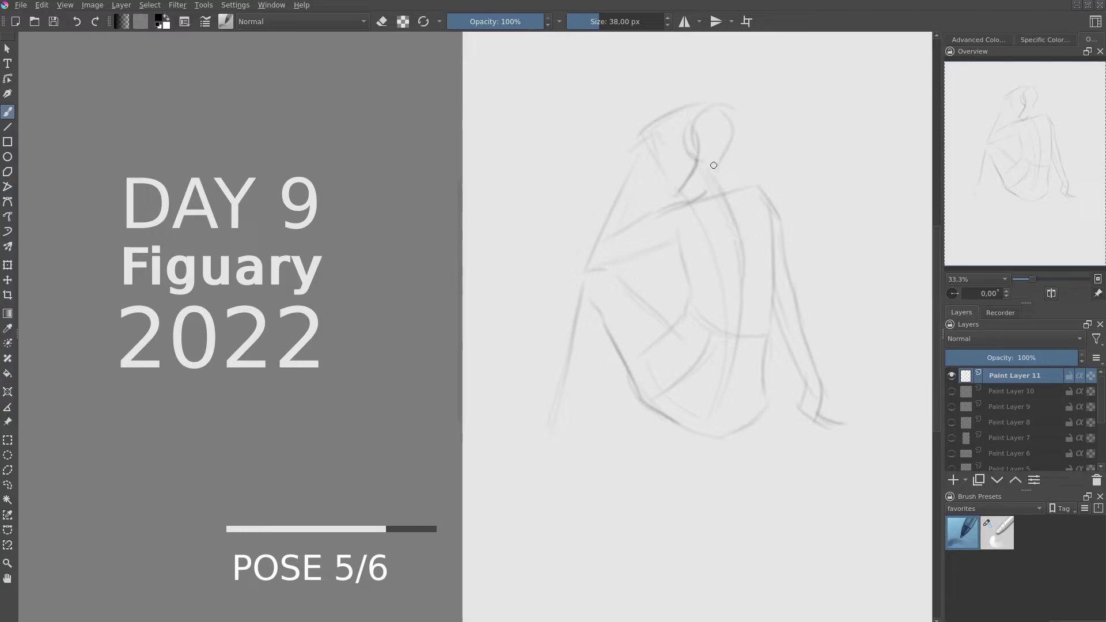
mouse_move(715, 166)
left_mouse_down()
mouse_move(731, 190)
mouse_move(755, 195)
mouse_move(674, 204)
mouse_move(714, 259)
left_mouse_up()
mouse_move(677, 199)
left_mouse_down()
mouse_move(639, 228)
mouse_move(681, 234)
mouse_move(683, 327)
mouse_move(701, 362)
left_mouse_up()
mouse_move(588, 269)
left_mouse_down()
mouse_move(622, 278)
mouse_move(678, 327)
left_mouse_up()
left_click_drag(735, 398, 709, 431)
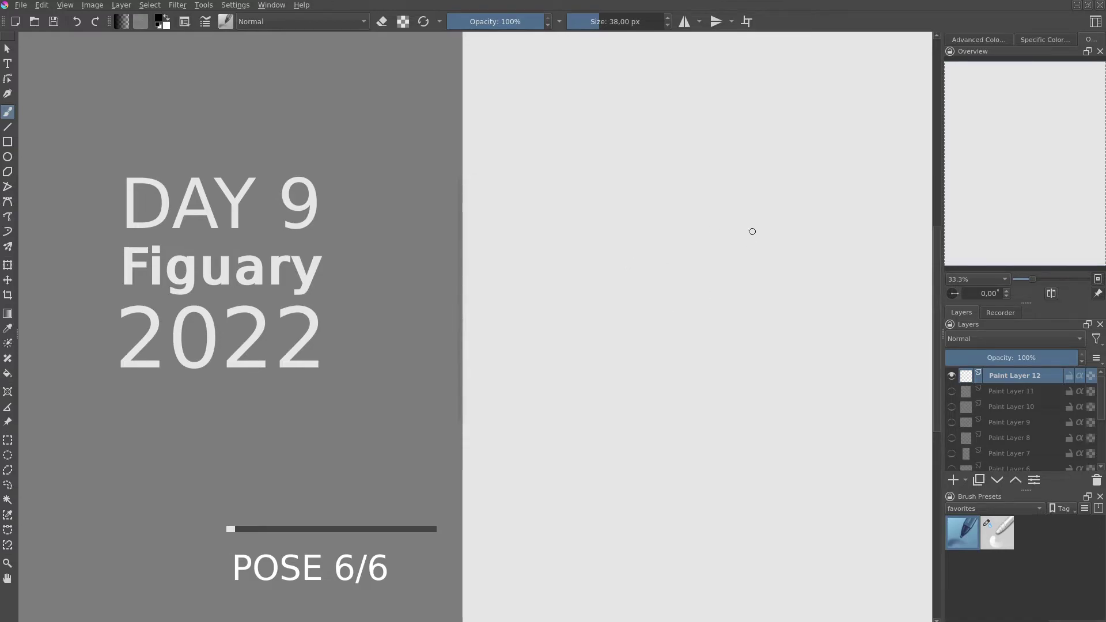
Lay in the reclining torso's curves, chest, shoulder and underside of the chest
left_click_drag(731, 224, 582, 337)
left_click_drag(812, 259, 656, 404)
left_click_drag(593, 306, 680, 323)
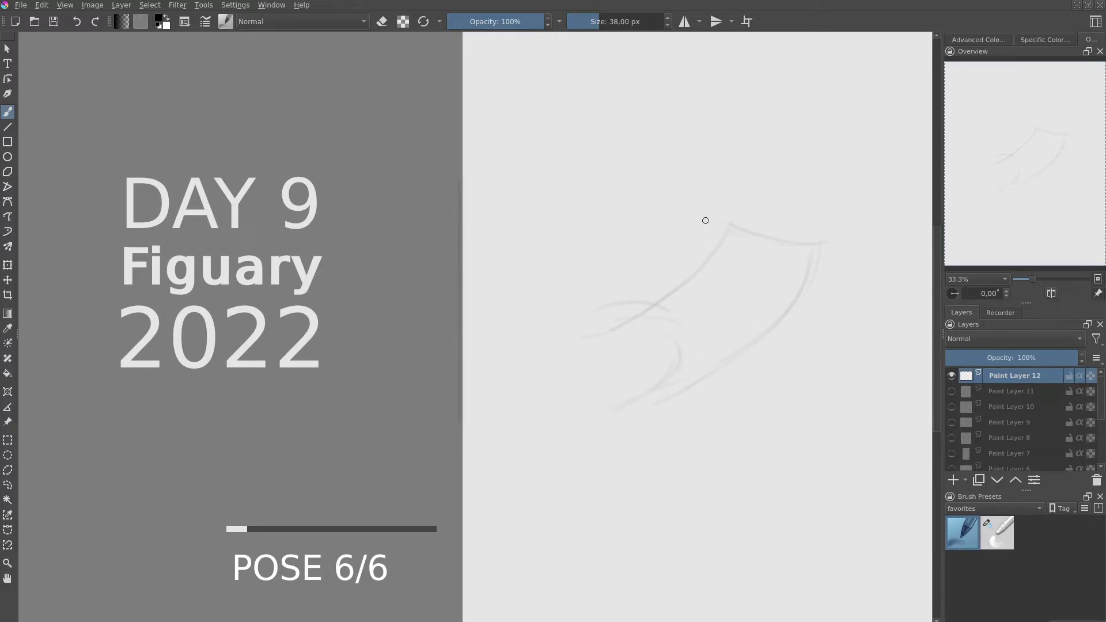
mouse_move(738, 228)
left_mouse_down()
mouse_move(813, 242)
mouse_move(784, 271)
mouse_move(779, 363)
mouse_move(724, 385)
left_mouse_up()
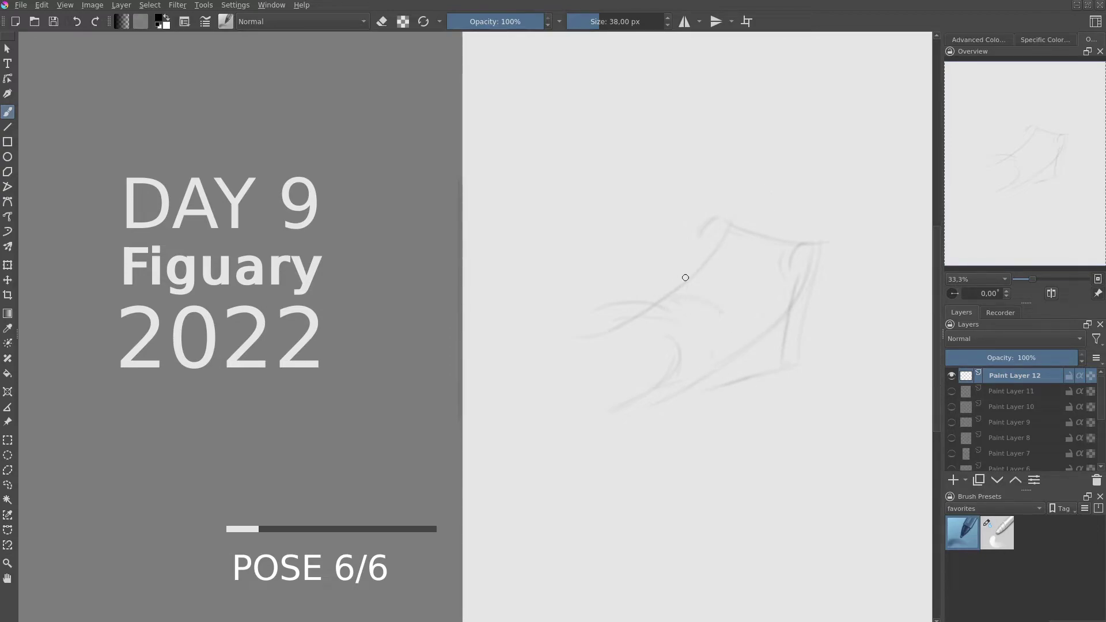
left_click_drag(692, 290, 746, 346)
left_click_drag(740, 249, 783, 266)
mouse_move(724, 237)
left_mouse_down()
mouse_move(655, 306)
mouse_move(724, 345)
left_mouse_up()
left_click_drag(655, 302, 773, 305)
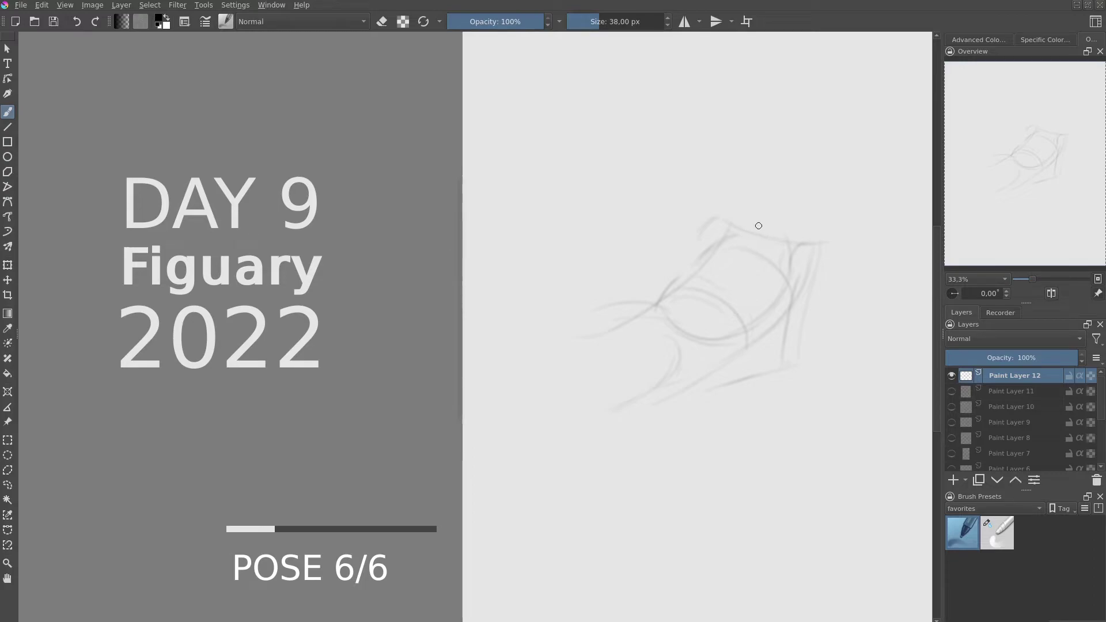
Sketch and firm up the head, neck, jaw, left shoulder and hair line
mouse_move(763, 152)
left_mouse_down()
mouse_move(804, 172)
mouse_move(771, 218)
left_mouse_up()
mouse_move(749, 168)
left_mouse_down()
mouse_move(753, 222)
mouse_move(785, 243)
mouse_move(810, 242)
left_mouse_up()
left_click_drag(740, 232, 722, 220)
left_click_drag(751, 157, 752, 229)
left_click_drag(804, 174, 795, 209)
mouse_move(754, 162)
left_mouse_down()
mouse_move(803, 152)
mouse_move(807, 207)
left_mouse_up()
mouse_move(803, 183)
left_mouse_down()
mouse_move(798, 213)
mouse_move(753, 245)
mouse_move(711, 249)
mouse_move(741, 248)
mouse_move(725, 235)
left_mouse_up()
Add neck and shoulder marks, the right arm, and the hip and thigh area
mouse_move(804, 264)
left_mouse_down()
mouse_move(791, 276)
mouse_move(827, 265)
mouse_move(793, 369)
left_mouse_up()
left_click_drag(795, 278, 778, 293)
mouse_move(715, 237)
left_mouse_down()
mouse_move(689, 269)
mouse_move(748, 318)
mouse_move(776, 306)
mouse_move(743, 349)
mouse_move(791, 291)
mouse_move(776, 352)
mouse_move(796, 367)
left_mouse_up()
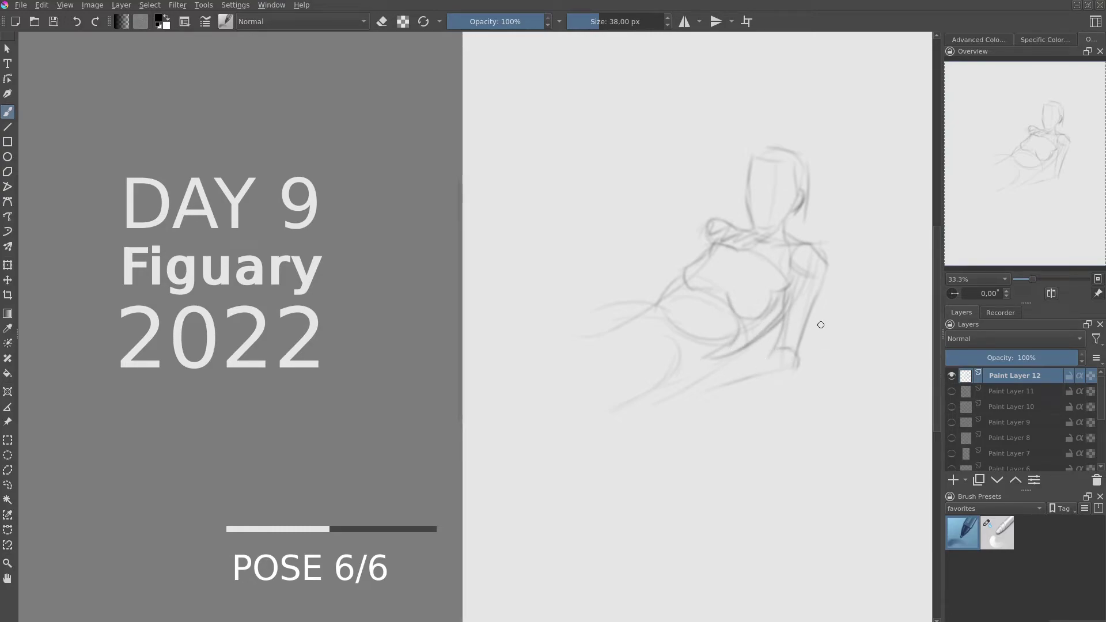
mouse_move(825, 273)
left_mouse_down()
mouse_move(799, 352)
mouse_move(708, 383)
left_mouse_up()
left_click_drag(792, 362, 706, 385)
left_click_drag(778, 342, 714, 364)
mouse_move(782, 378)
left_mouse_down()
mouse_move(712, 382)
mouse_move(795, 367)
left_mouse_up()
Connect the shoulder and hip down to the thigh, draw the upper arm, and stroke across the chest
mouse_move(708, 219)
left_mouse_down()
mouse_move(665, 265)
mouse_move(688, 351)
left_mouse_up()
mouse_move(668, 291)
left_mouse_down()
mouse_move(697, 348)
mouse_move(723, 360)
mouse_move(697, 383)
mouse_move(727, 372)
mouse_move(706, 402)
left_mouse_up()
left_click_drag(721, 358, 735, 389)
mouse_move(668, 279)
left_mouse_down()
mouse_move(699, 328)
mouse_move(672, 329)
mouse_move(680, 348)
left_mouse_up()
left_click_drag(637, 287, 703, 221)
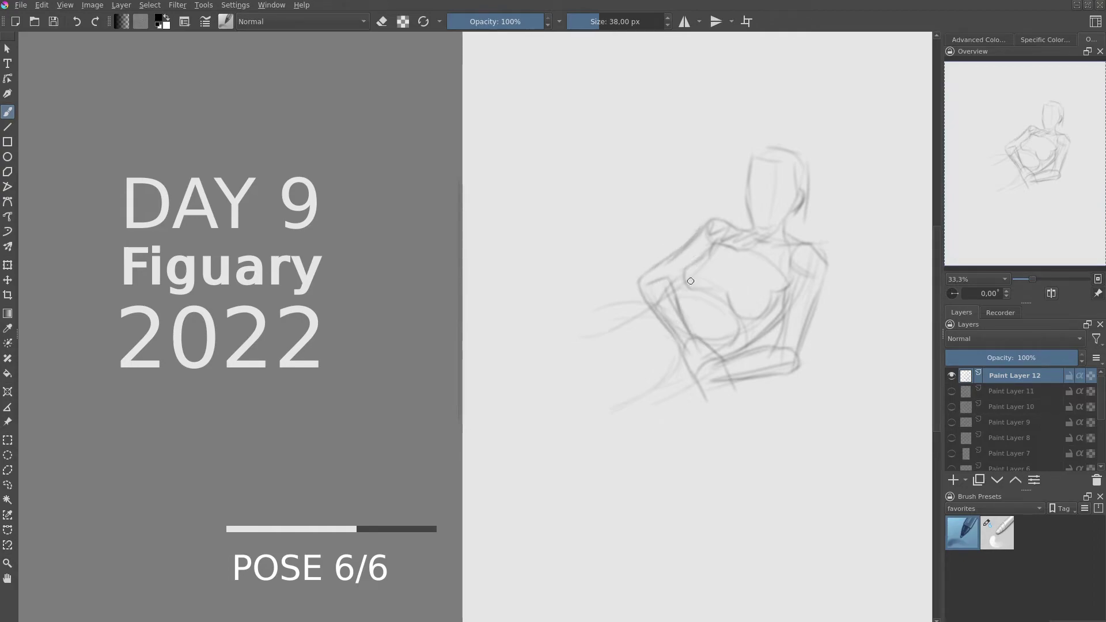
mouse_move(685, 278)
left_mouse_down()
mouse_move(675, 296)
mouse_move(717, 289)
left_mouse_up()
Blend the neck, right shoulder and lower chest into soft grey shading
key("slash")
left_click_drag(748, 239, 714, 238)
mouse_move(830, 249)
left_mouse_down()
mouse_move(726, 350)
mouse_move(714, 345)
left_mouse_up()
key("slash")
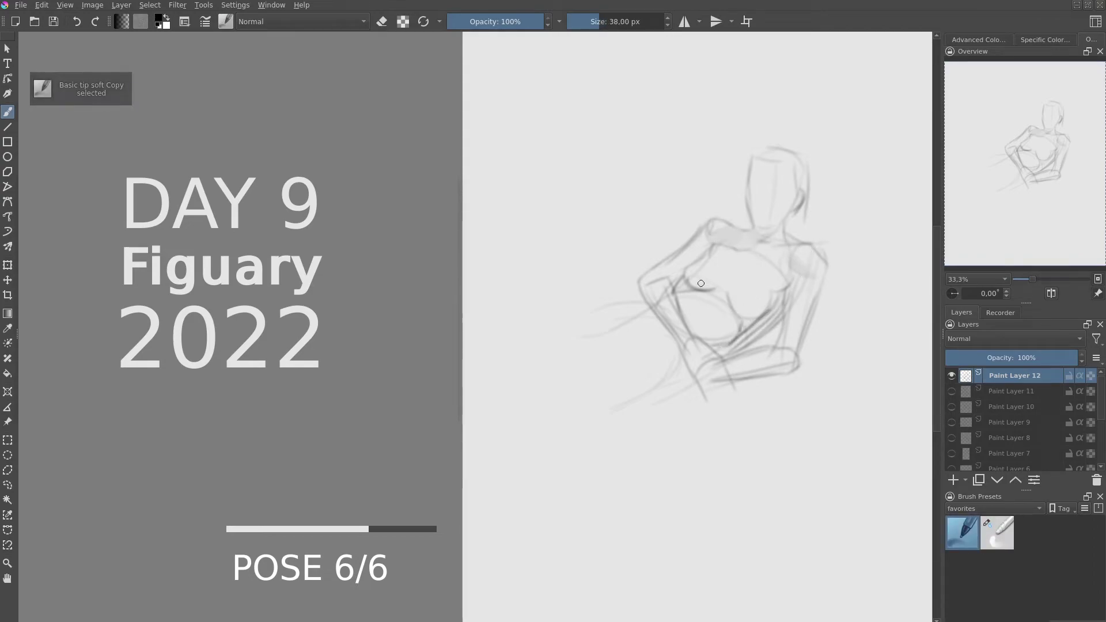
left_click_drag(771, 312, 727, 348)
left_click_drag(683, 282, 709, 253)
Shade the right chest grey, then darken the head and neck lines
key("slash")
left_click_drag(789, 291, 798, 340)
key("slash")
left_click_drag(804, 276, 798, 339)
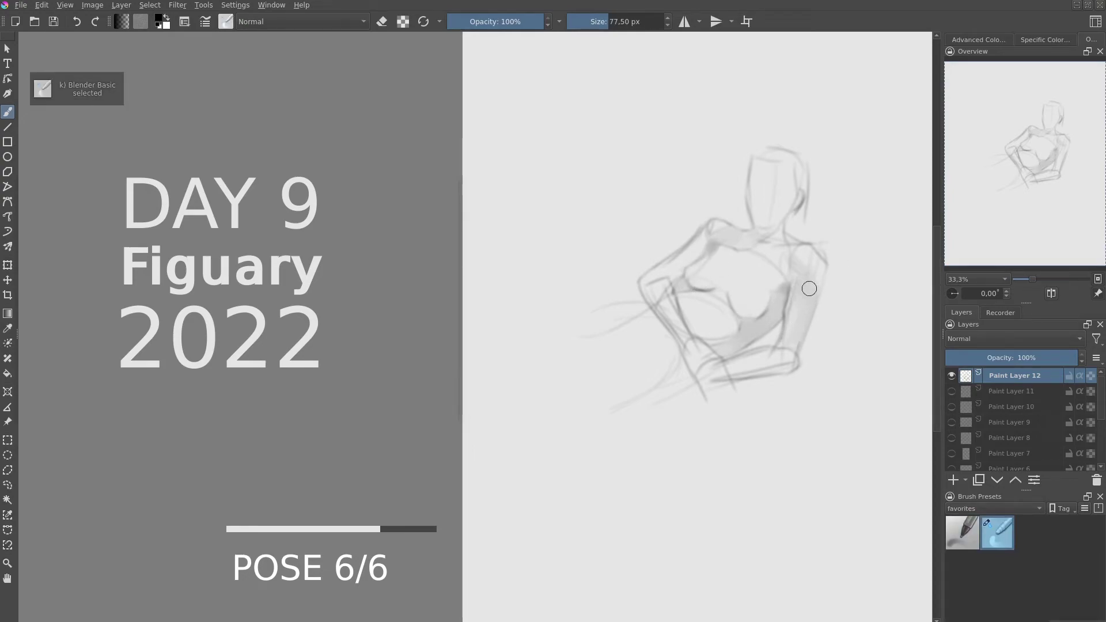
key("slash")
mouse_move(797, 164)
left_mouse_down()
mouse_move(805, 222)
mouse_move(763, 157)
mouse_move(804, 213)
mouse_move(780, 205)
left_mouse_up()
key("slash")
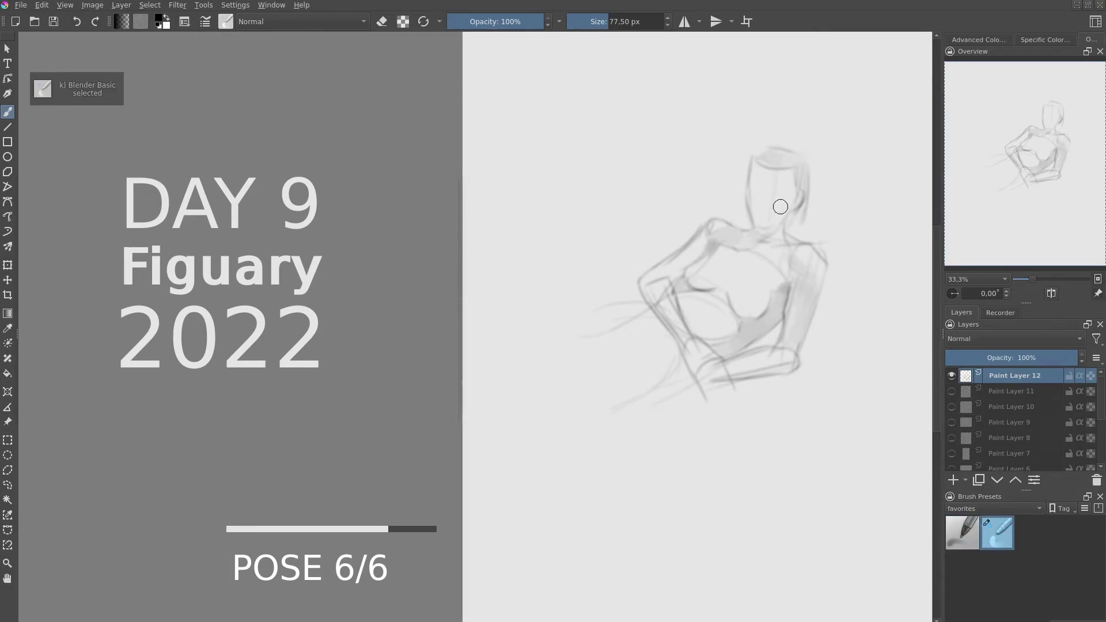
key("slash")
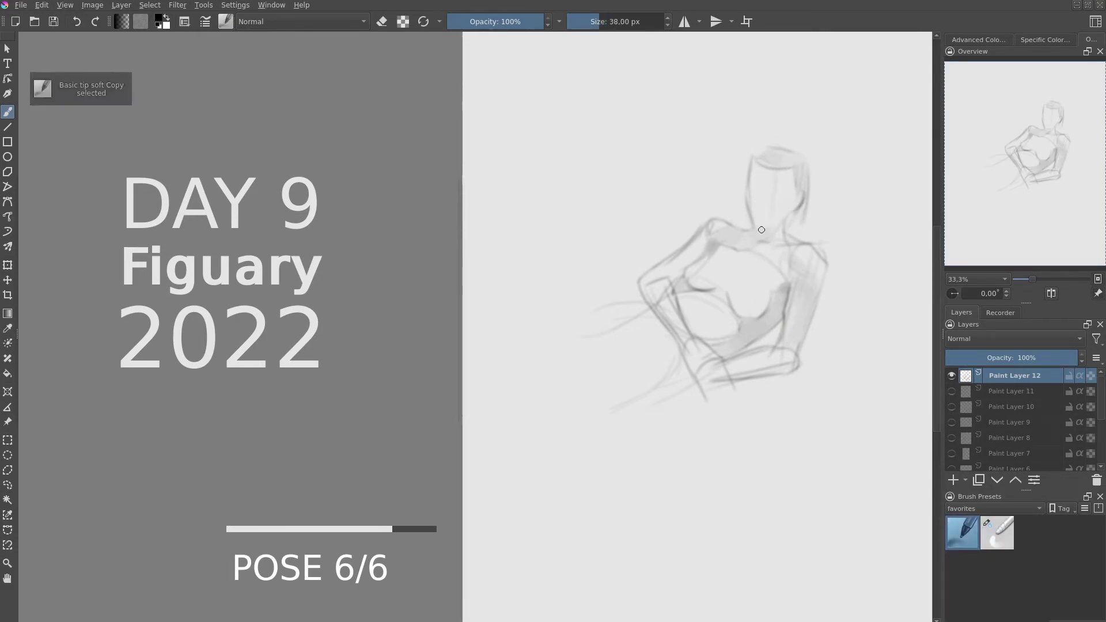
left_click_drag(791, 212, 773, 232)
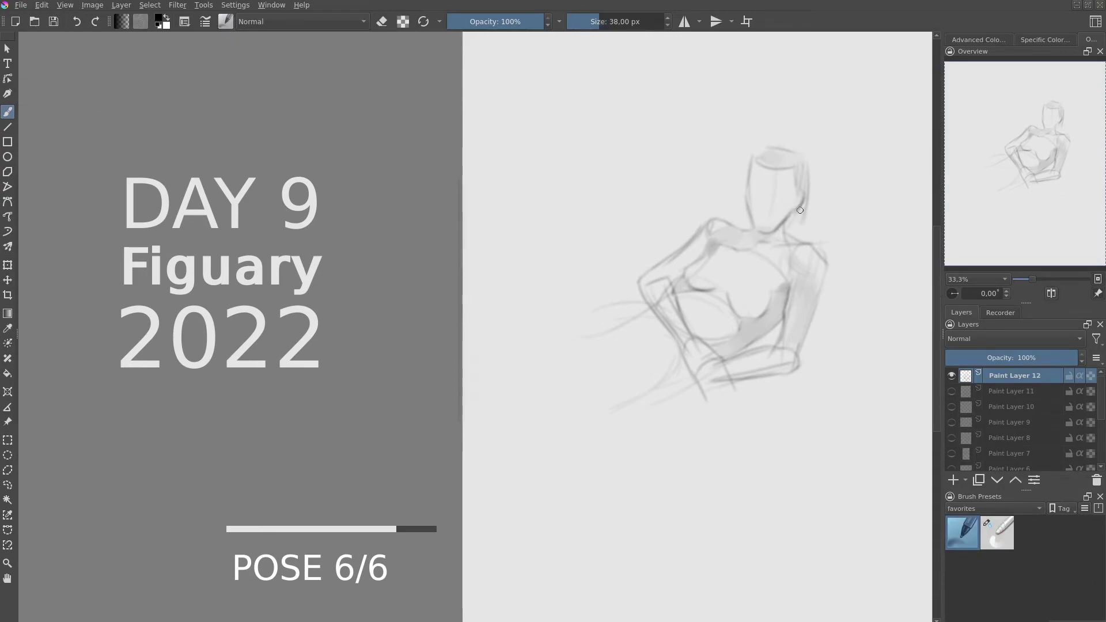
Sketch the left forearm and hand, plus long extended leg lines at lower left
mouse_move(645, 306)
left_mouse_down()
mouse_move(595, 324)
mouse_move(636, 348)
mouse_move(507, 380)
left_mouse_up()
mouse_move(629, 368)
left_mouse_down()
mouse_move(510, 368)
mouse_move(648, 414)
mouse_move(699, 380)
left_mouse_up()
left_click_drag(617, 341, 493, 364)
left_click_drag(574, 353, 482, 362)
mouse_move(622, 381)
left_mouse_down()
mouse_move(493, 383)
mouse_move(572, 382)
left_mouse_up()
Outline the raised knee and shin with soft shading down the shin
key("slash")
key("slash")
left_click_drag(565, 244, 603, 303)
mouse_move(542, 218)
left_mouse_down()
mouse_move(520, 311)
mouse_move(527, 354)
left_mouse_up()
mouse_move(535, 244)
left_mouse_down()
mouse_move(532, 345)
mouse_move(528, 304)
mouse_move(555, 329)
left_mouse_up()
key("slash")
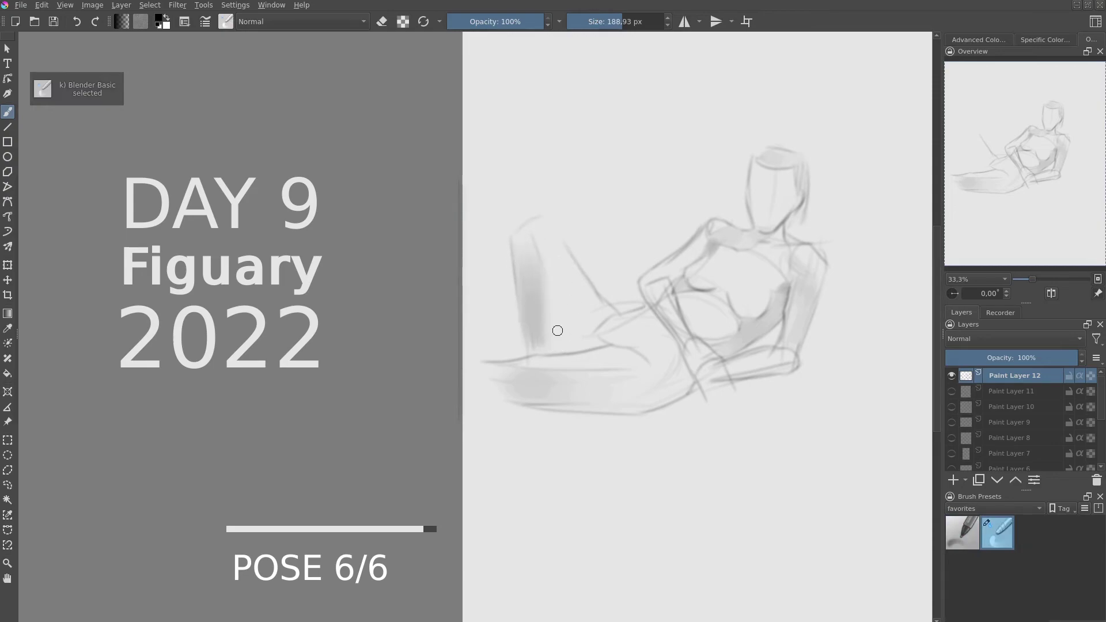
Add a thigh stroke and darken the shin, knee and thigh lines
key("slash")
left_click_drag(550, 283, 578, 346)
key("slash")
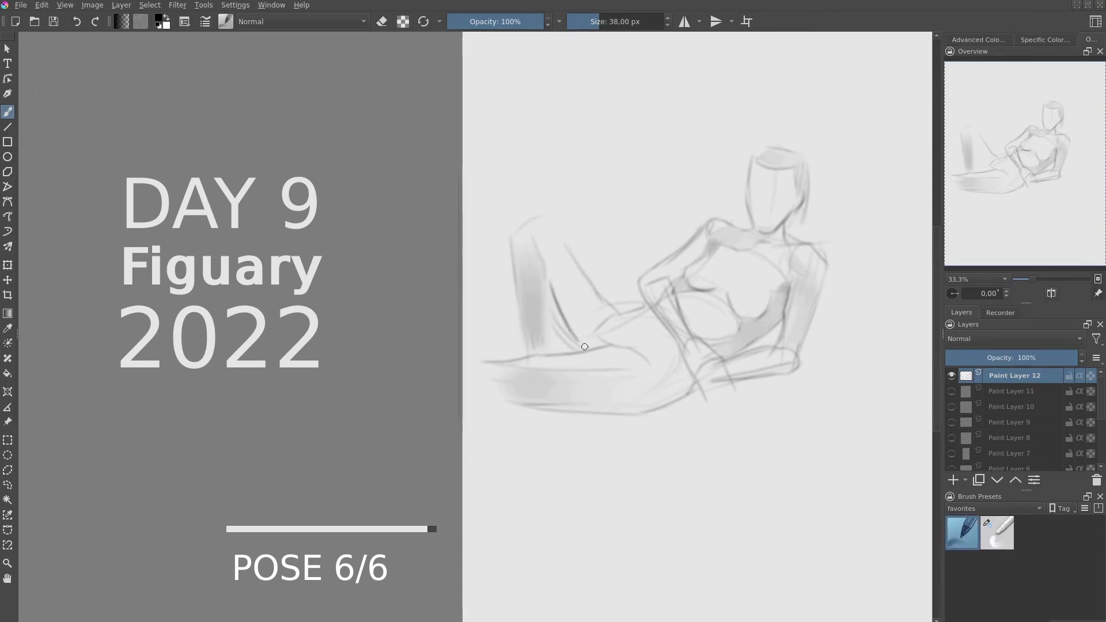
key("slash")
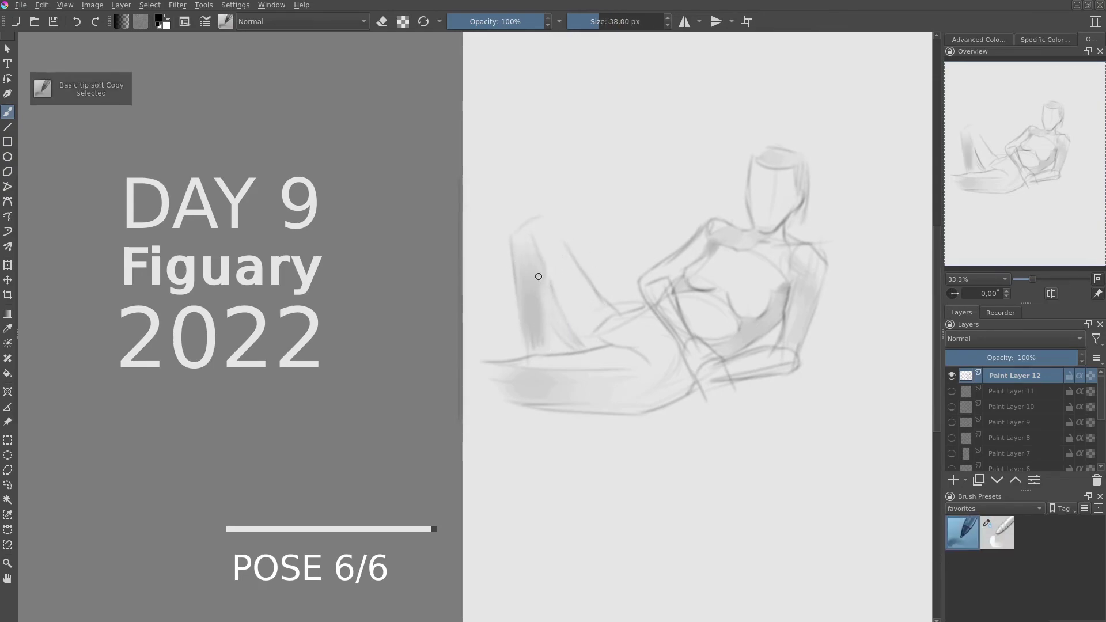
mouse_move(542, 252)
left_mouse_down()
mouse_move(554, 311)
mouse_move(546, 353)
left_mouse_up()
left_click_drag(544, 219, 609, 303)
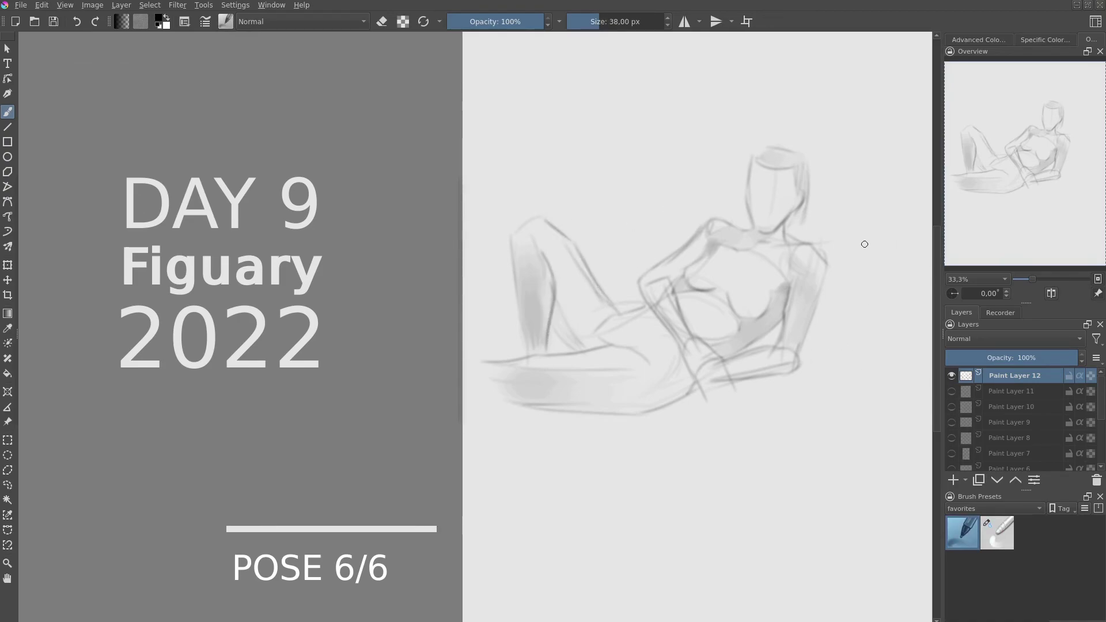